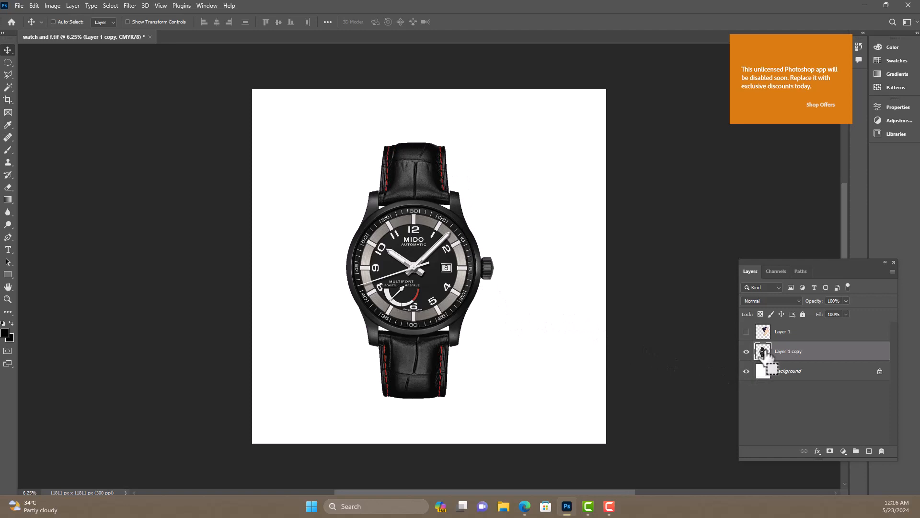
Load the outline of the watch on Layer 1 copy as a selection
left_click(764, 354, "ctrl")
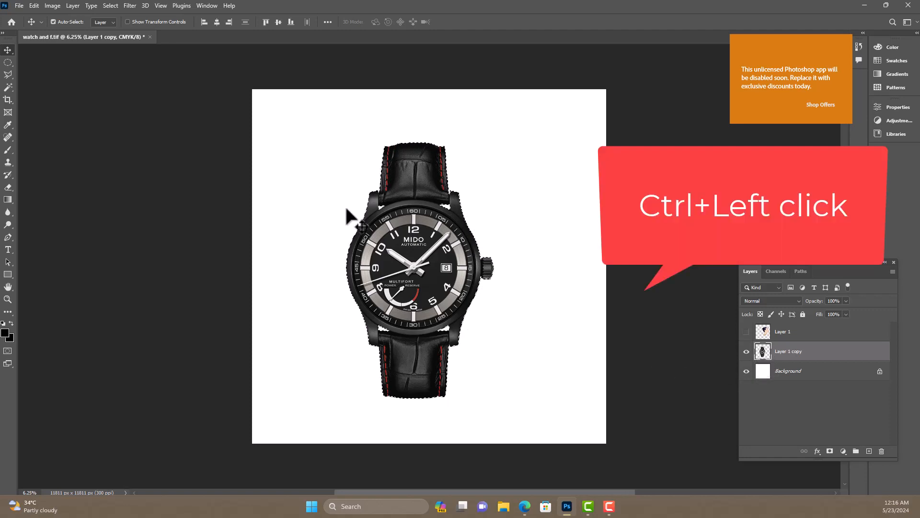
Examine the selection edge up close around the watch case, crown and upper lugs
key("z")
left_click_drag(352, 218, 450, 278)
left_click_drag(513, 324, 205, 308)
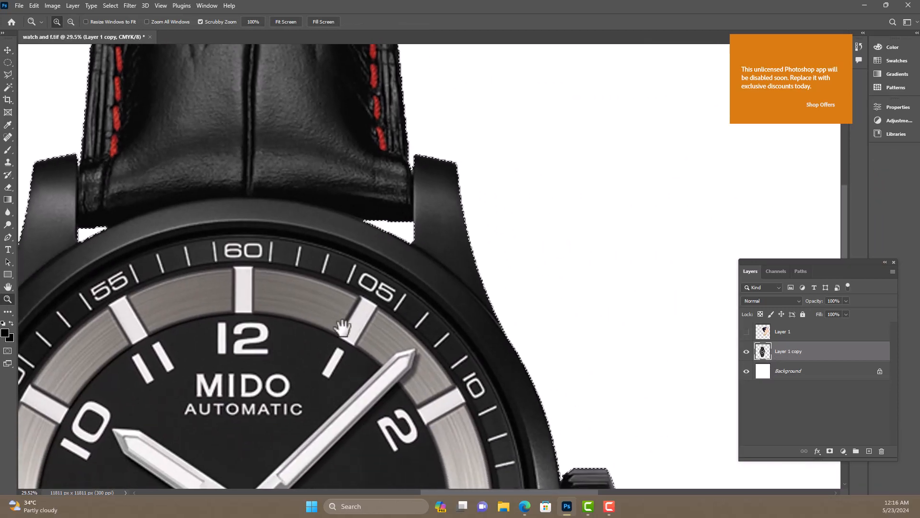
left_click_drag(345, 323, 381, 197)
left_click_drag(444, 328, 378, 173)
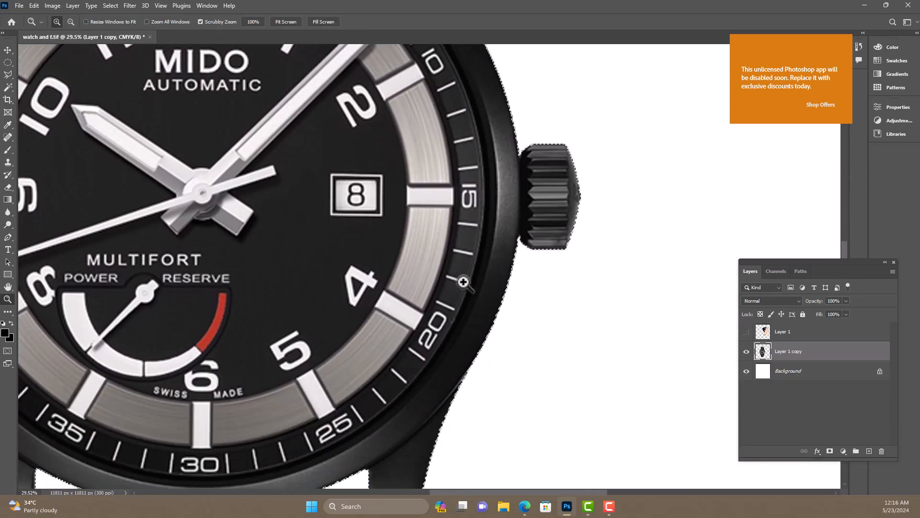
left_click_drag(359, 216, 343, 144)
left_click_drag(362, 244, 335, 242)
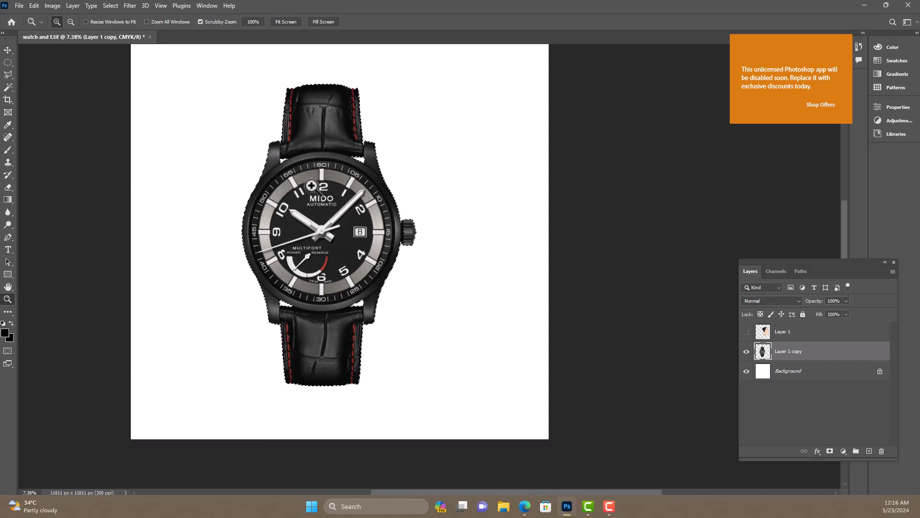
left_click_drag(273, 134, 344, 366)
mouse_move(332, 215)
left_mouse_down()
mouse_move(349, 291)
mouse_move(346, 211)
left_mouse_up()
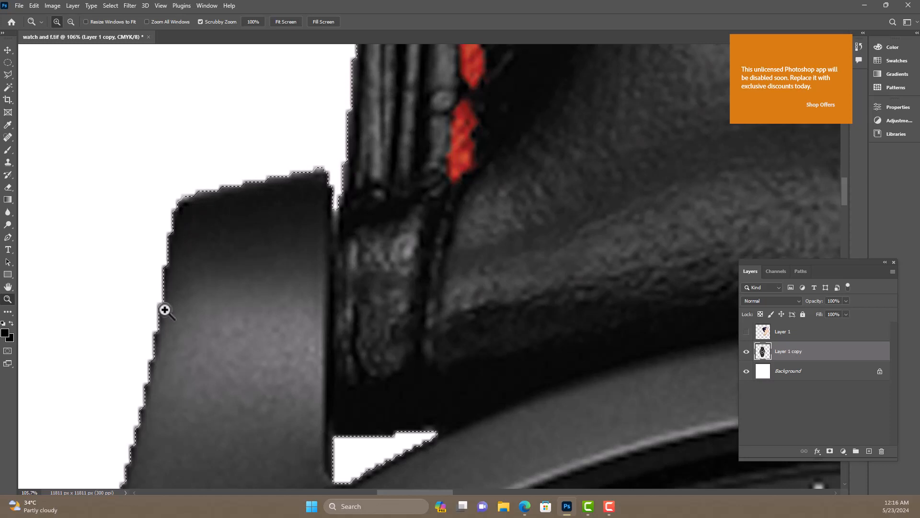
right_click(196, 268)
left_click(211, 269)
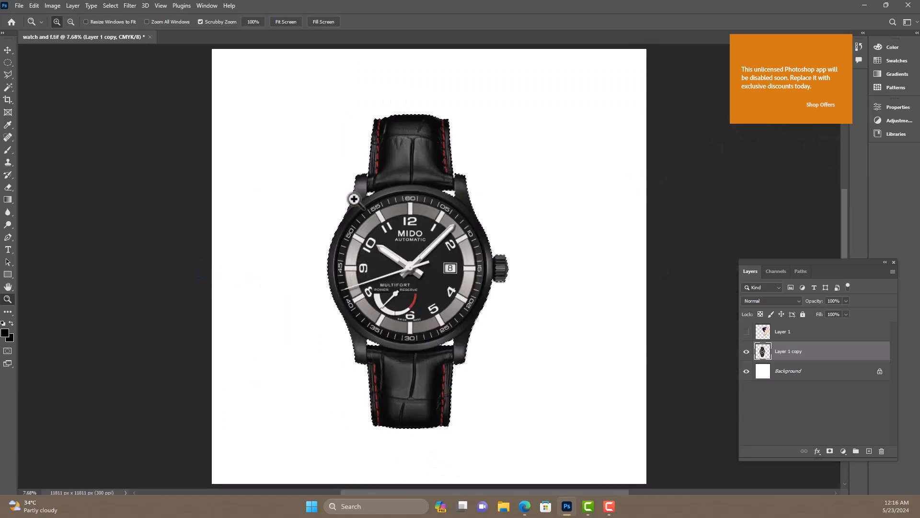
left_click_drag(366, 205, 417, 332)
left_click_drag(390, 208, 245, 257)
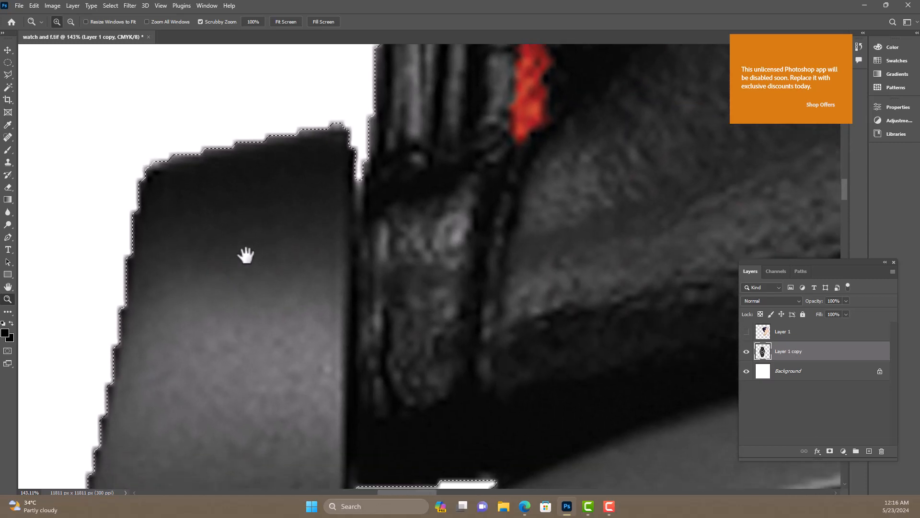
left_click_drag(360, 171, 340, 193)
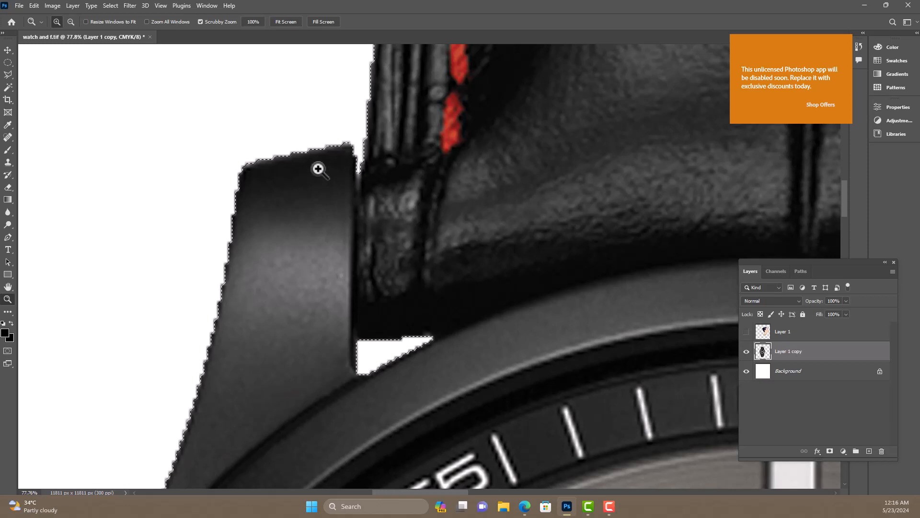
left_click_drag(318, 156, 99, 218)
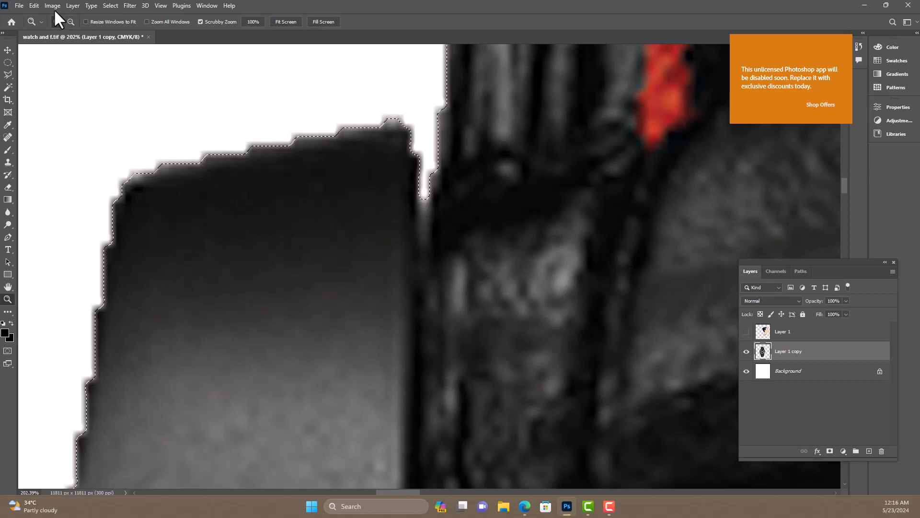
Contract the watch selection by 3 pixels
left_click(112, 6)
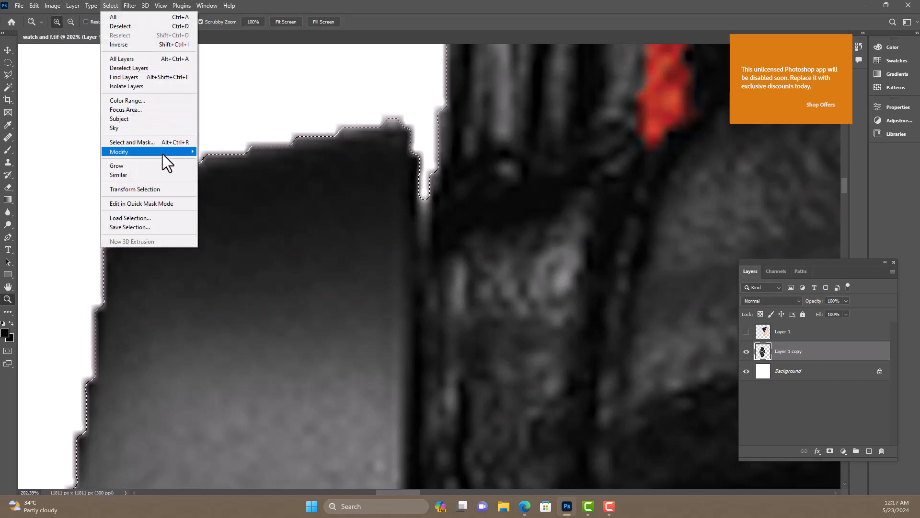
mouse_move(162, 154)
left_click(228, 179)
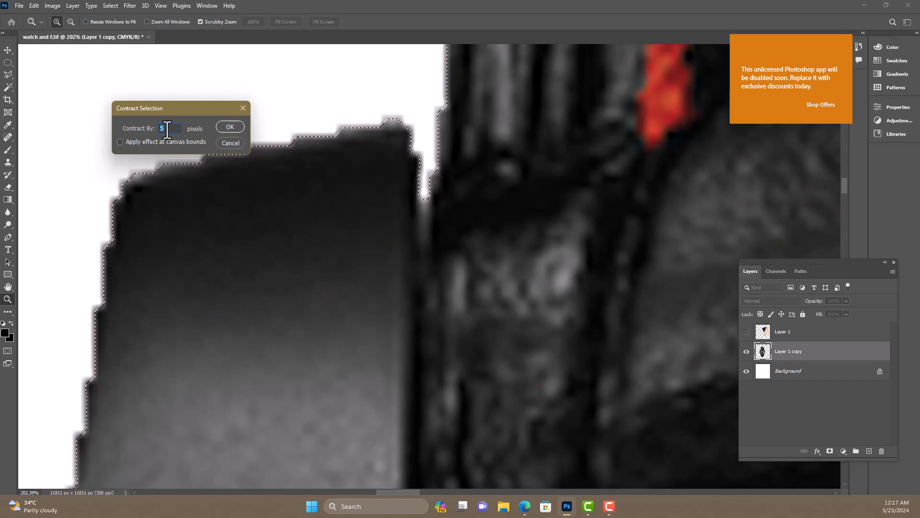
type("3")
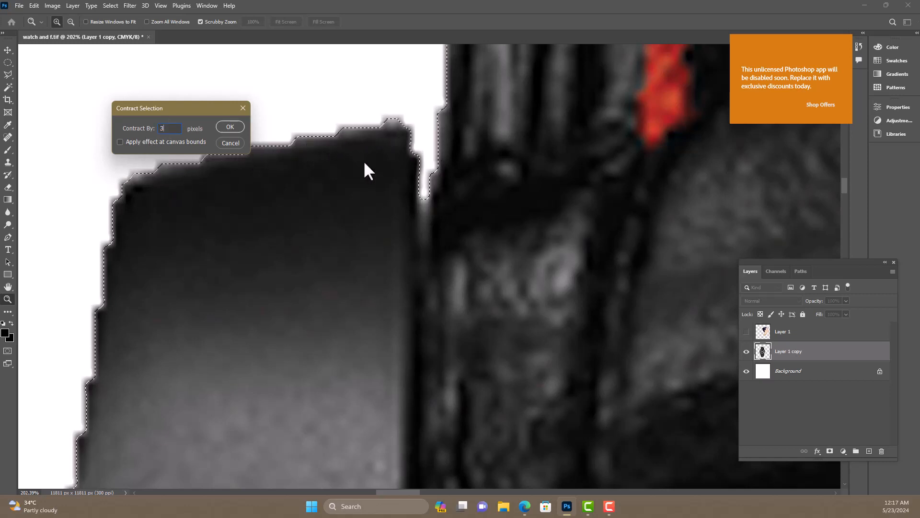
left_click(231, 127)
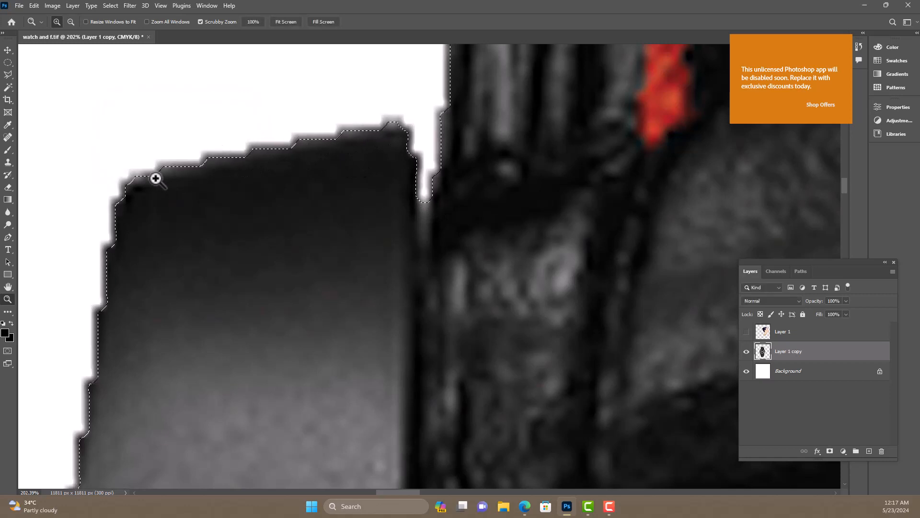
Examine the contracted selection along the upper lug and around the small gap between strap and case
left_click_drag(224, 241, 170, 172)
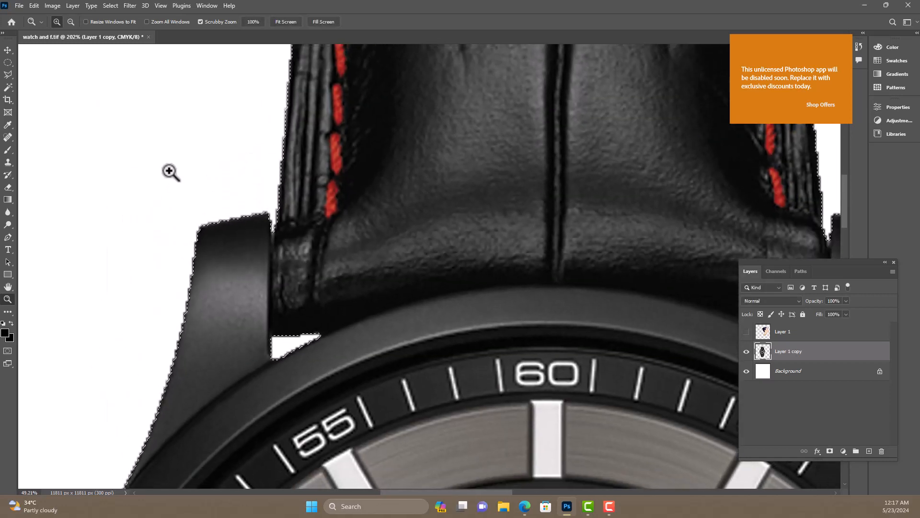
left_click_drag(294, 302, 262, 256)
left_click_drag(295, 320, 380, 446)
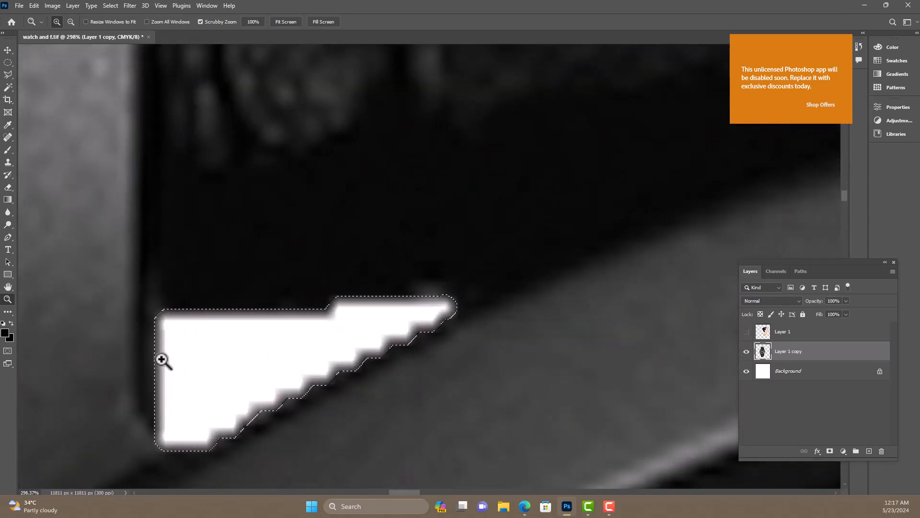
right_click(318, 354)
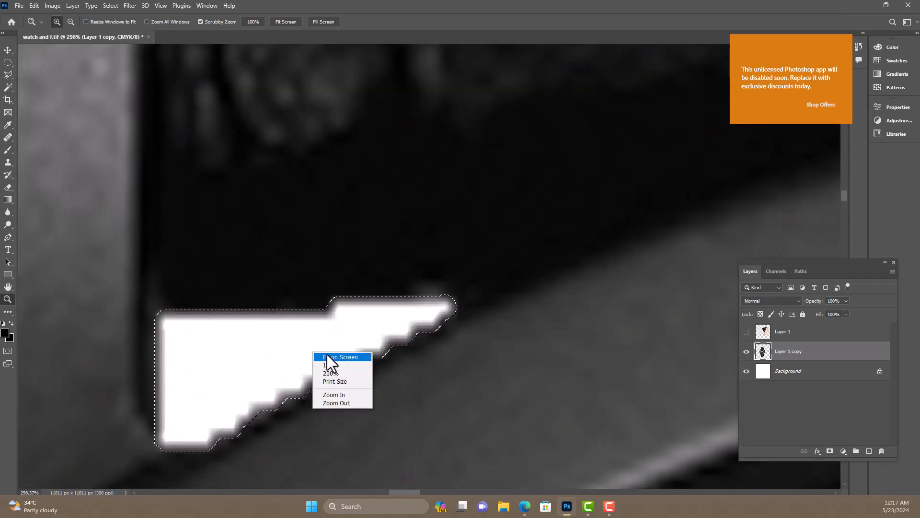
left_click(330, 357)
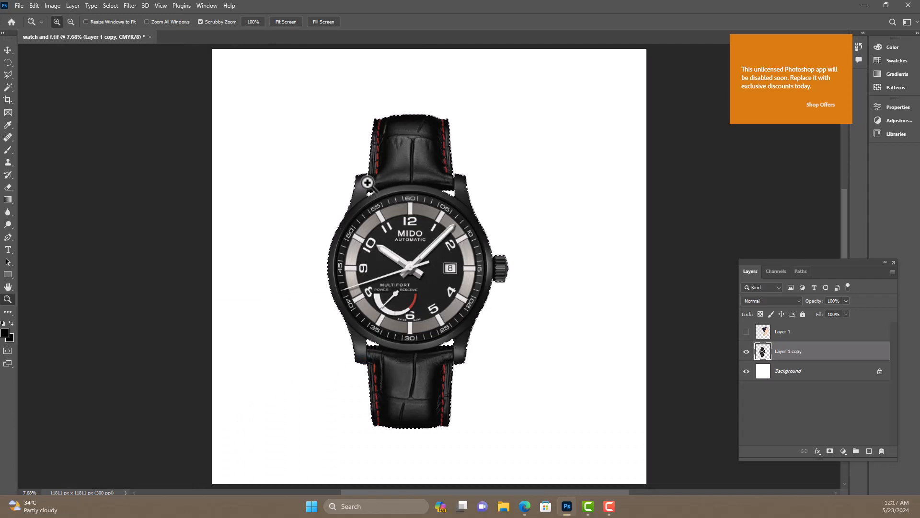
left_click_drag(367, 177, 452, 357)
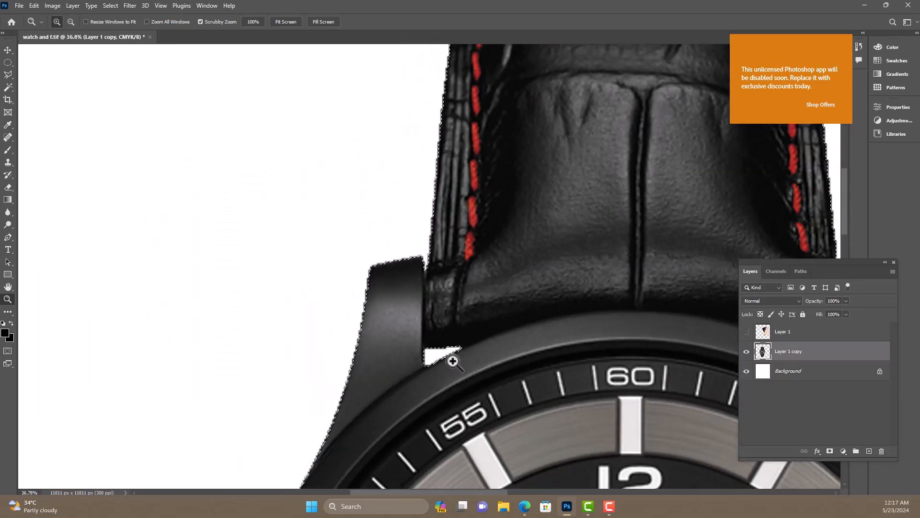
left_click_drag(448, 314, 237, 168)
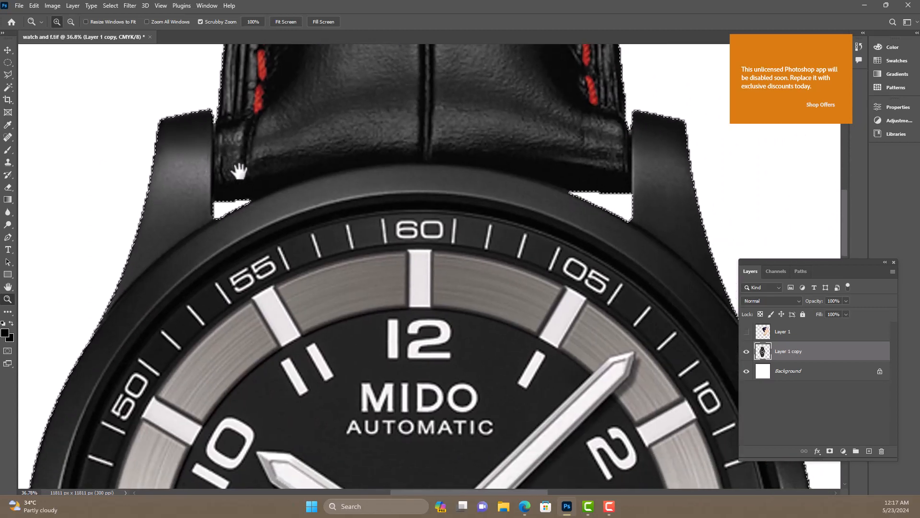
Create a spot channel named Spot_1 from the selection, with its ink color set to pure red (ff0000)
left_click(777, 270)
left_click(895, 271)
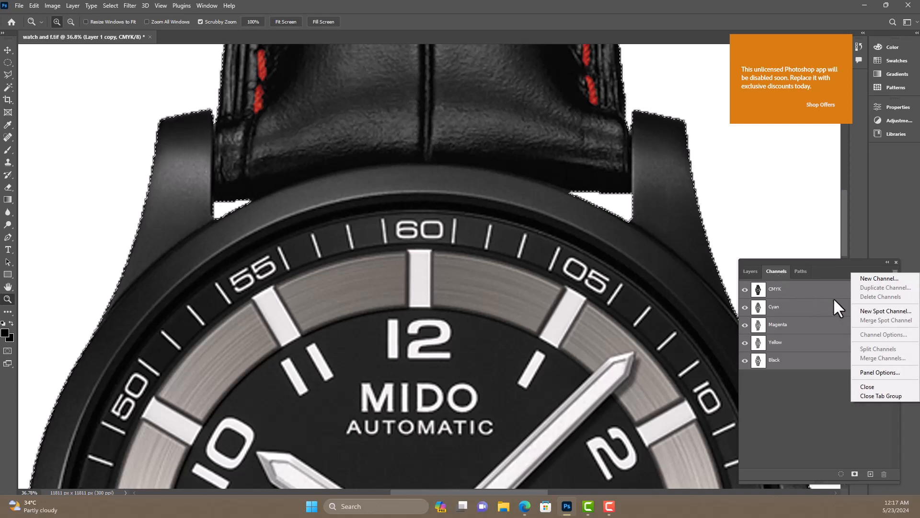
left_click(880, 312)
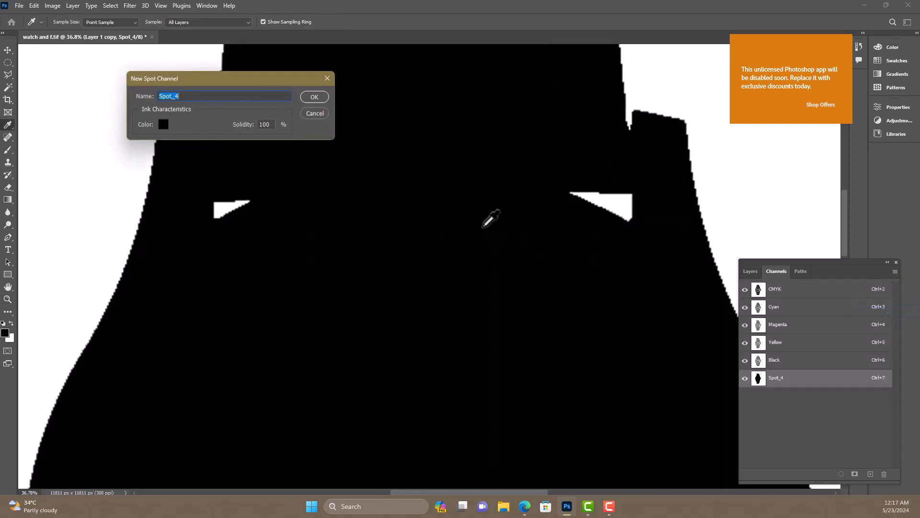
left_click(163, 126)
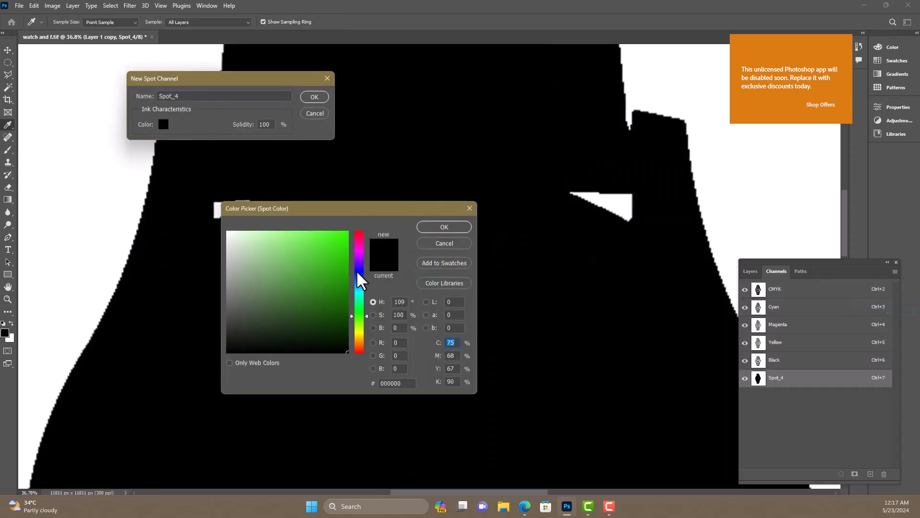
left_click(359, 348)
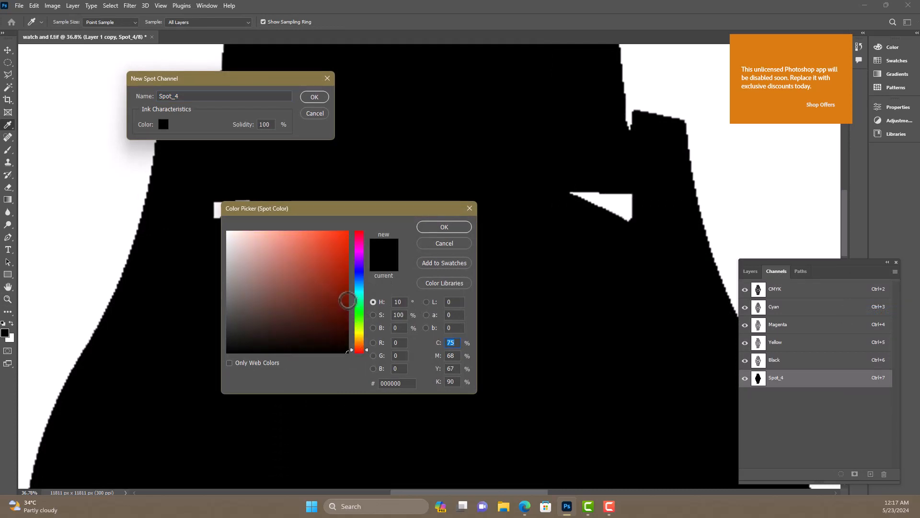
left_click_drag(346, 298, 349, 221)
left_click(347, 305)
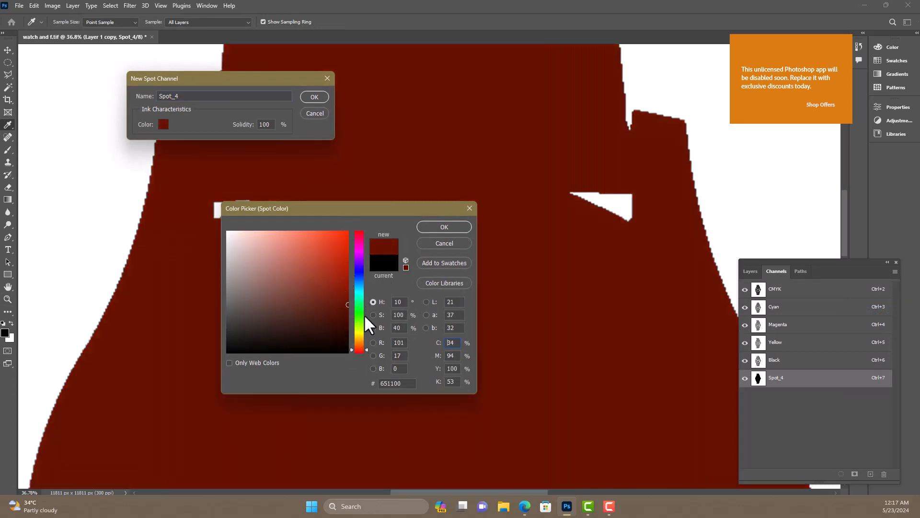
mouse_move(359, 326)
left_mouse_down()
mouse_move(359, 351)
mouse_move(362, 280)
mouse_move(352, 353)
left_mouse_up()
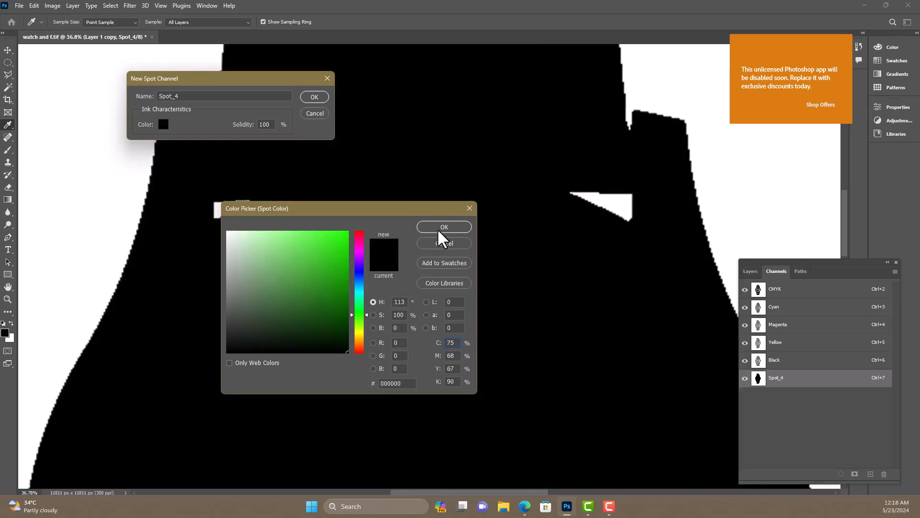
left_click_drag(359, 238, 364, 216)
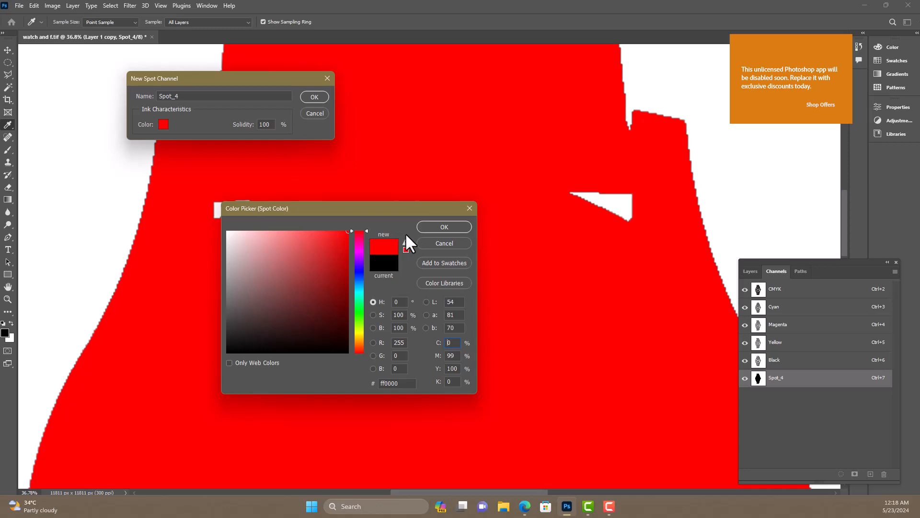
left_click(444, 227)
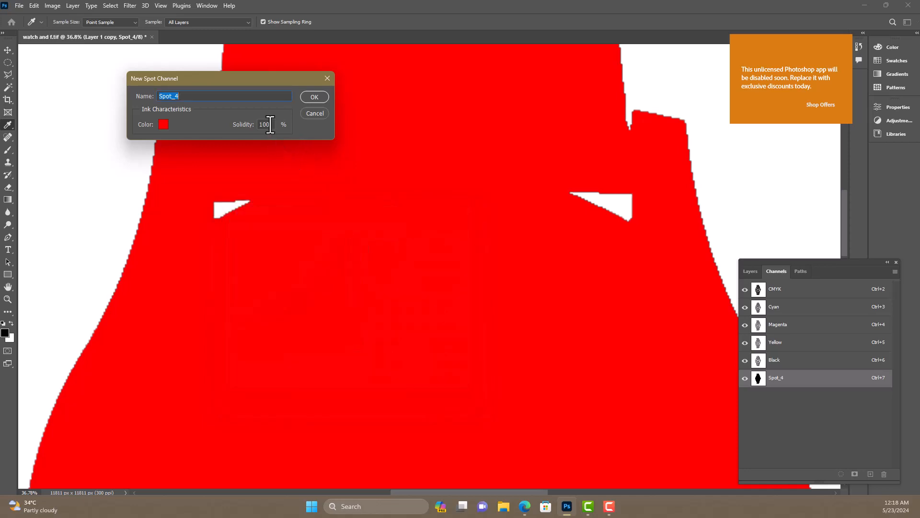
left_click(312, 97)
key("z")
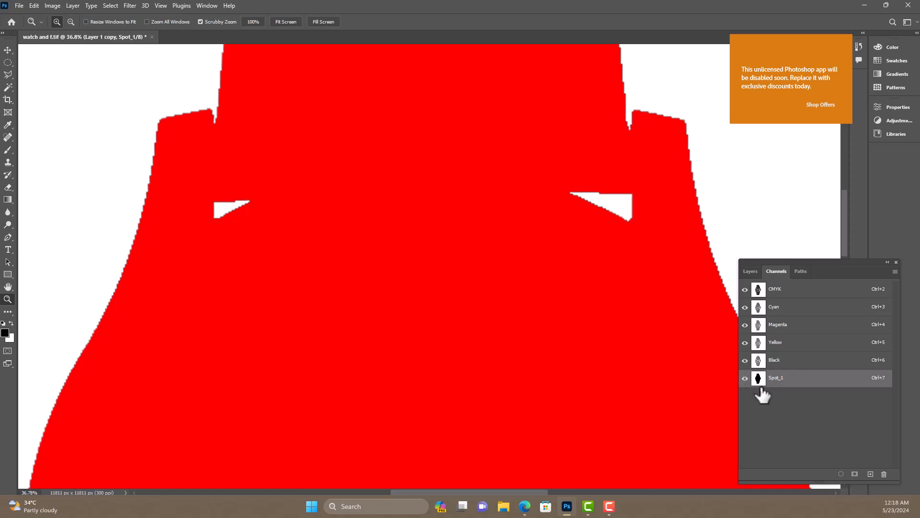
Duplicate the Spot_1 channel within watch and f.tif under the name Spot_2
right_click(796, 382)
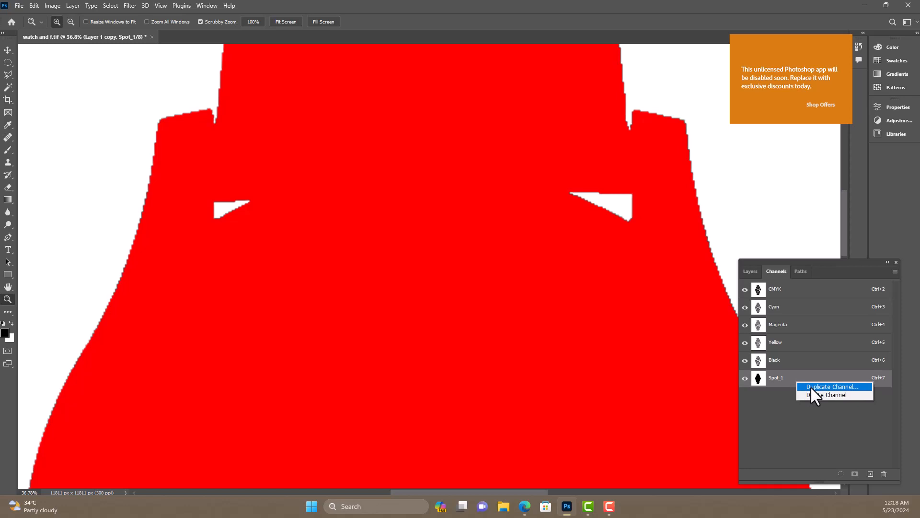
left_click(811, 387)
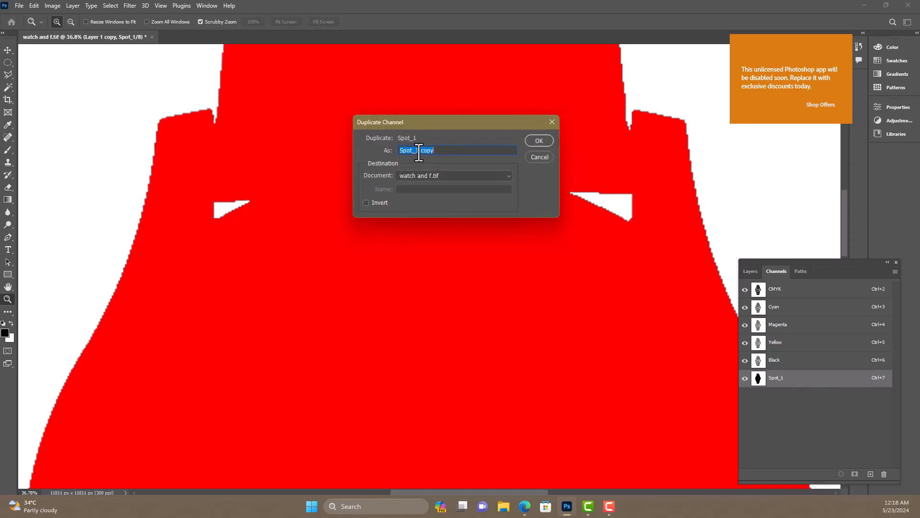
left_click_drag(418, 152, 464, 155)
left_click_drag(400, 150, 426, 151)
left_click(539, 141)
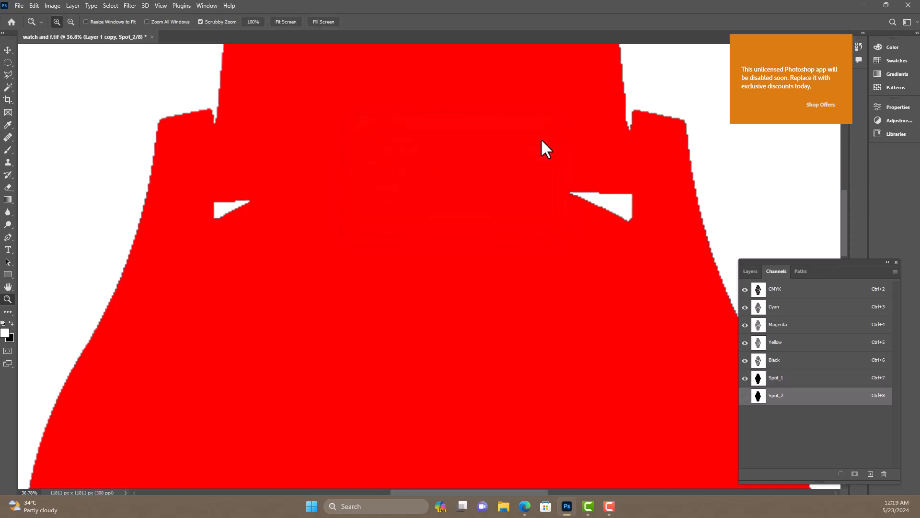
Show the Spot_2 channel, delete it and make Spot_1 the active channel
left_click(745, 396)
left_click_drag(801, 400, 884, 474)
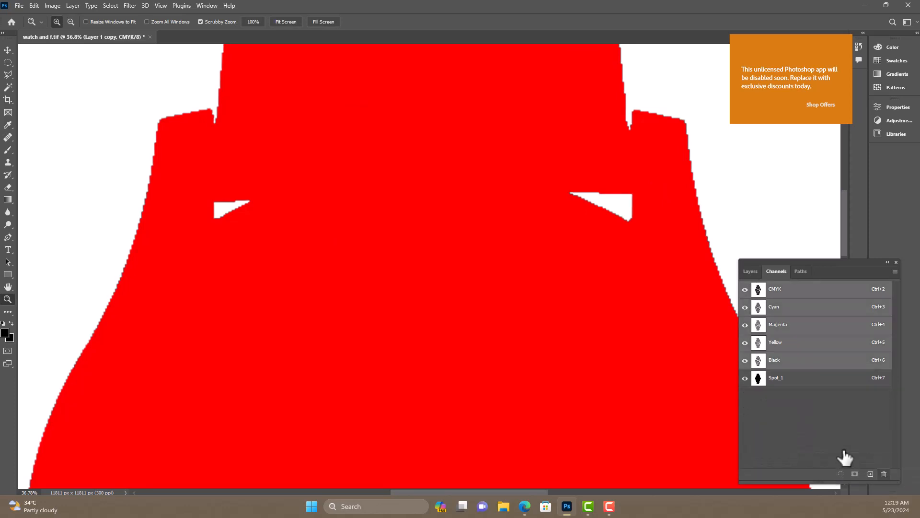
left_click(784, 378)
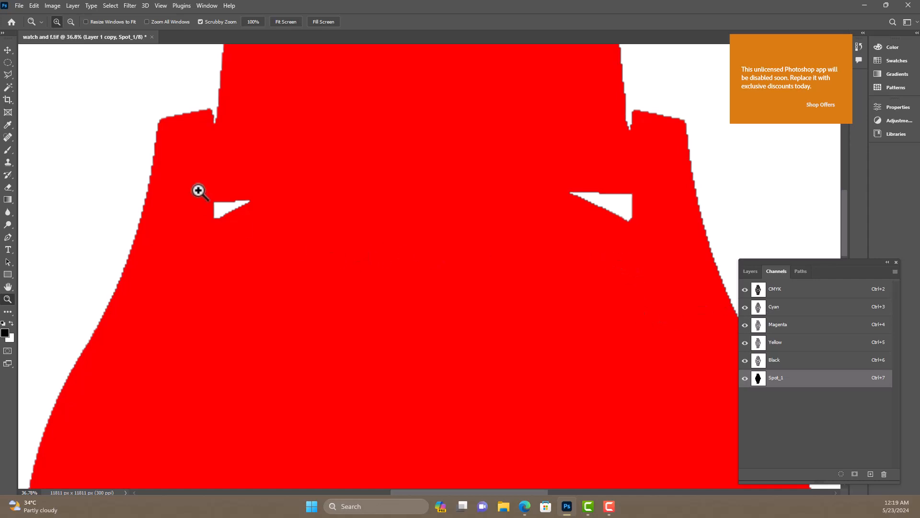
Examine the Spot_1 coverage at the small strap gap and compare it with the watch by toggling the channel's visibility
left_click_drag(215, 191, 278, 290)
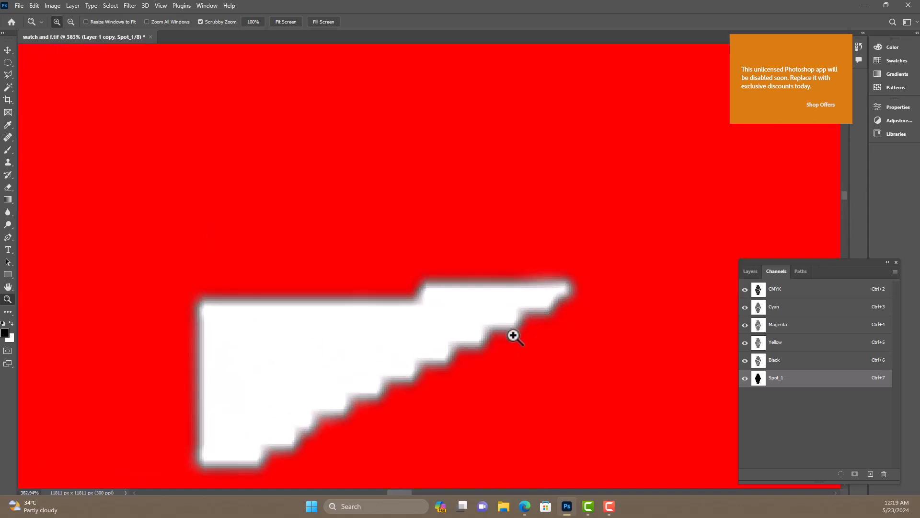
right_click(227, 189)
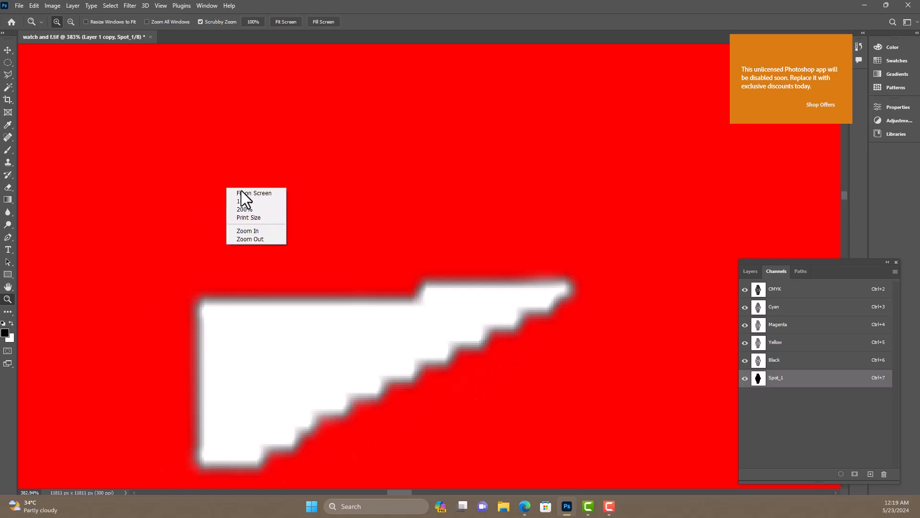
left_click(242, 193)
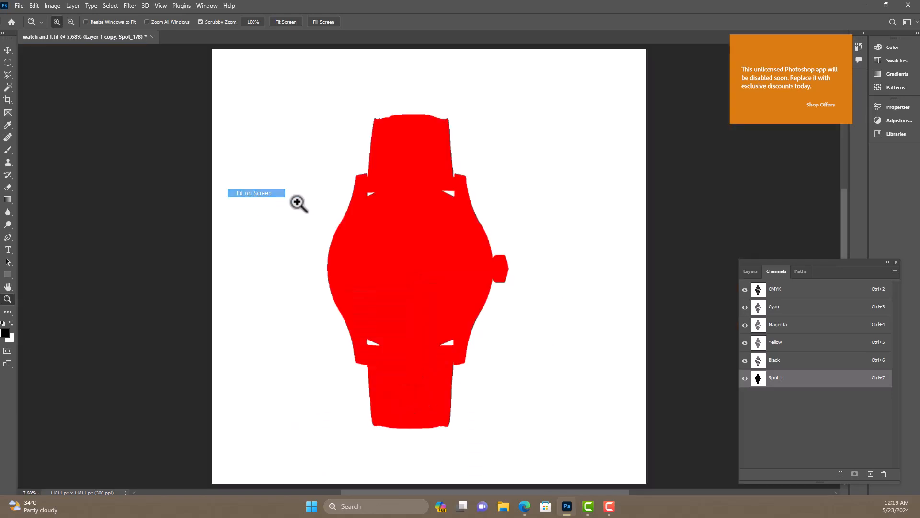
left_click(744, 378)
left_click(745, 378)
left_click(744, 379)
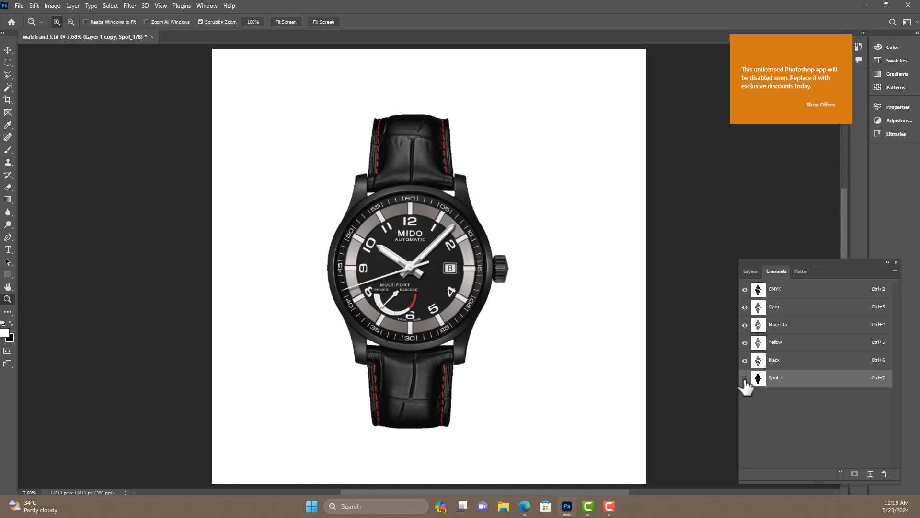
left_click(745, 379)
left_click_drag(396, 108, 386, 150)
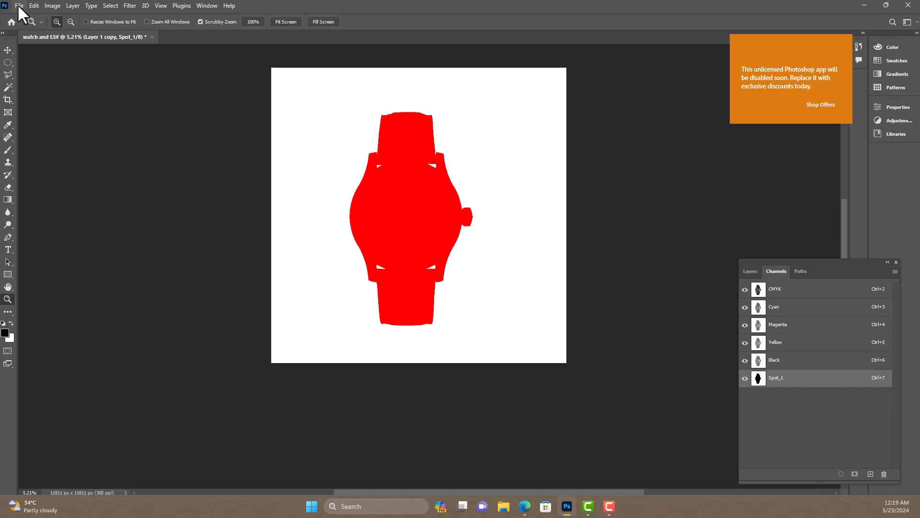
Begin saving the document under a new file, with Photoshop PDF as the file format
left_click(19, 6)
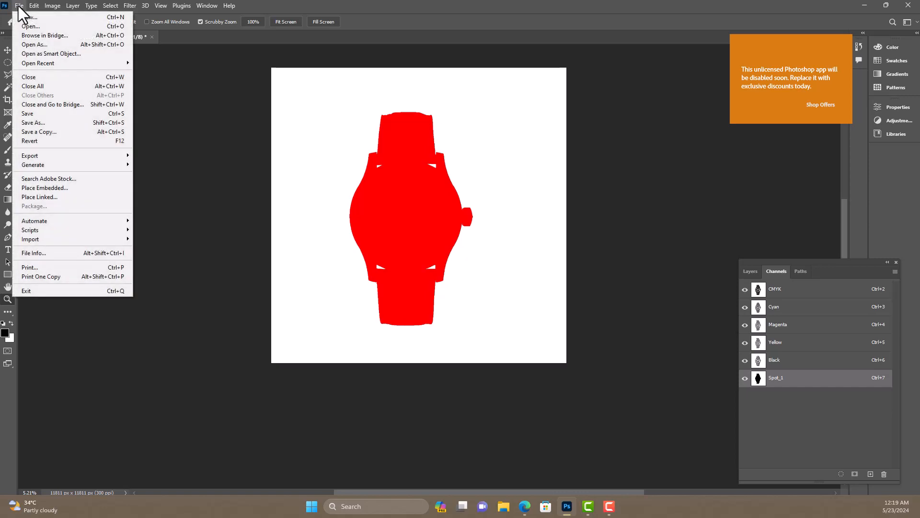
left_click(54, 123)
left_click(245, 334)
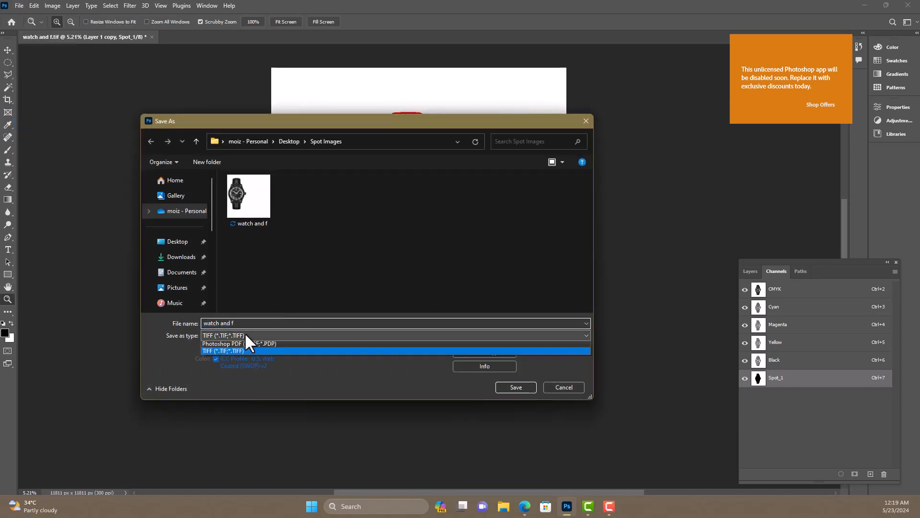
left_click(257, 359)
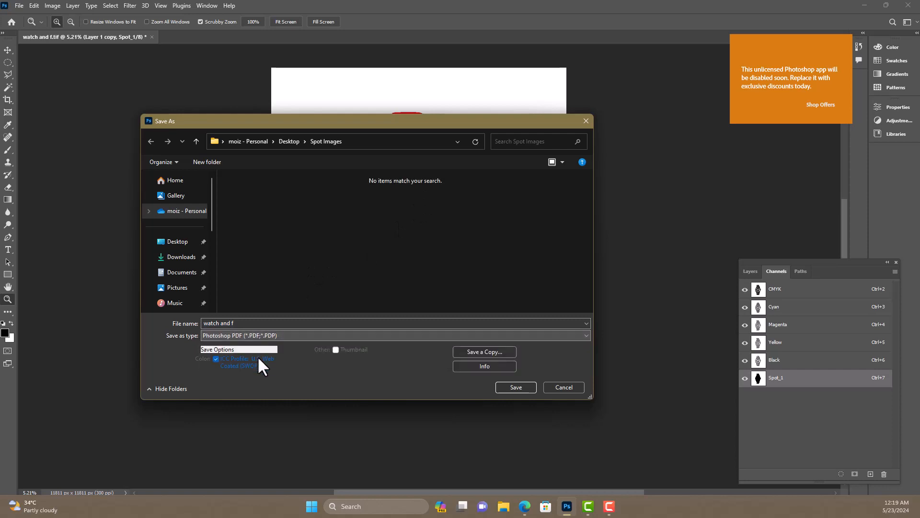
Name the PDF file test and save it in the Spot Images folder
left_click(245, 323)
left_click(244, 323)
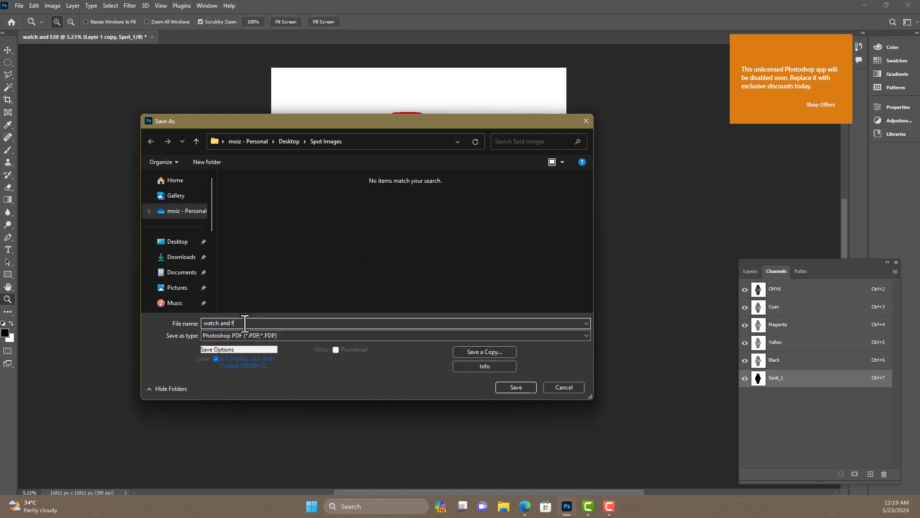
key("BackSpace")
key("BackSpace")
key("BackSpace")
key("BackSpace")
key("BackSpace")
key("BackSpace")
key("BackSpace")
key("BackSpace")
key("BackSpace")
key("BackSpace")
key("BackSpace")
type("test")
left_click(514, 385)
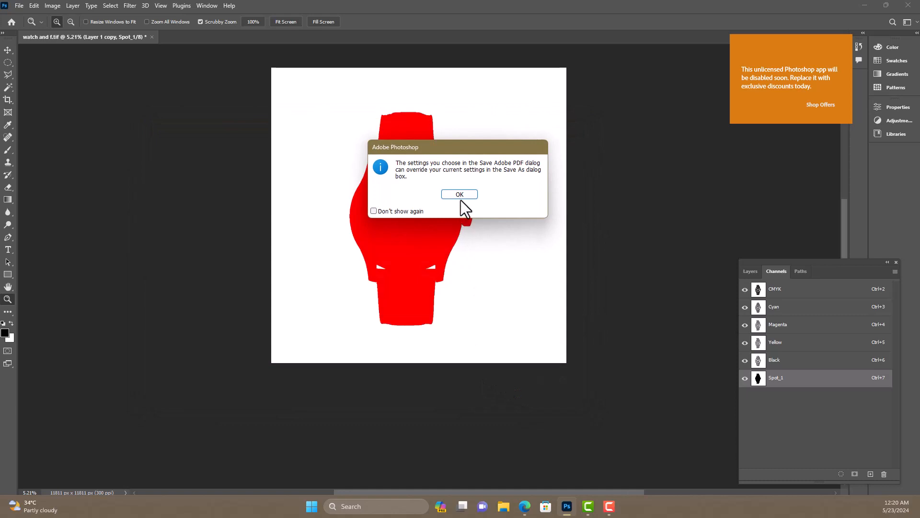
Write the PDF with the High Quality Print preset and Photoshop editing capabilities preserved, and minimize the program window
left_click(460, 194)
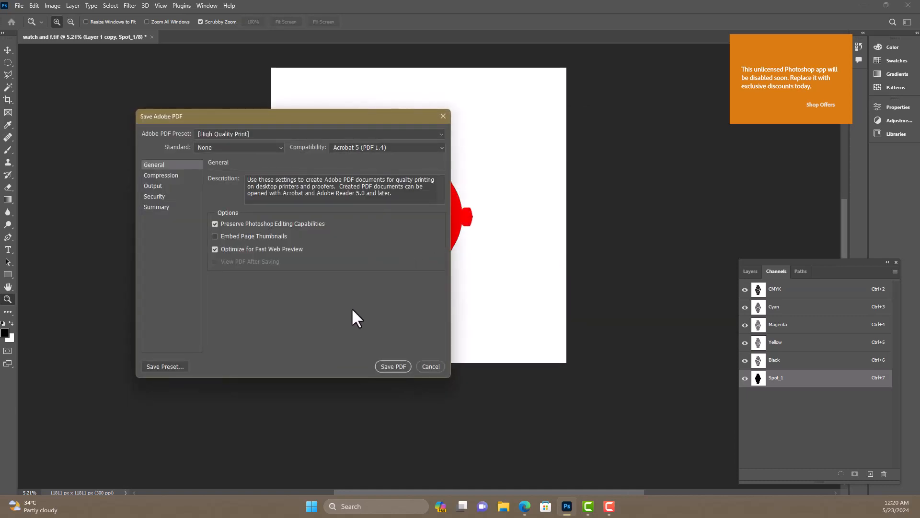
left_click(392, 366)
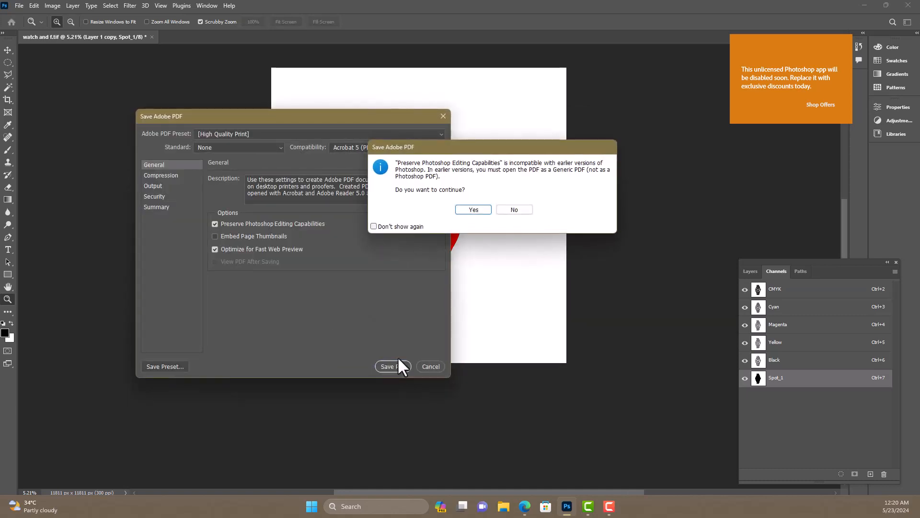
left_click(480, 211)
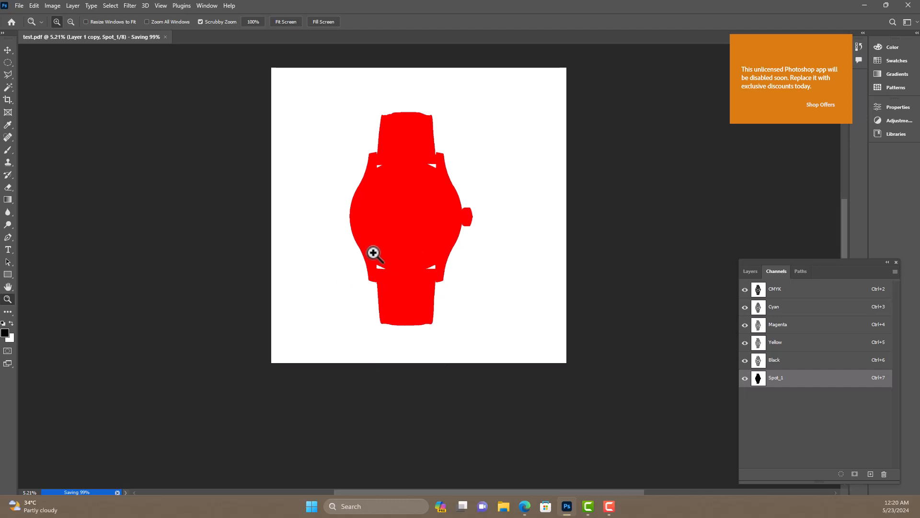
left_click(865, 4)
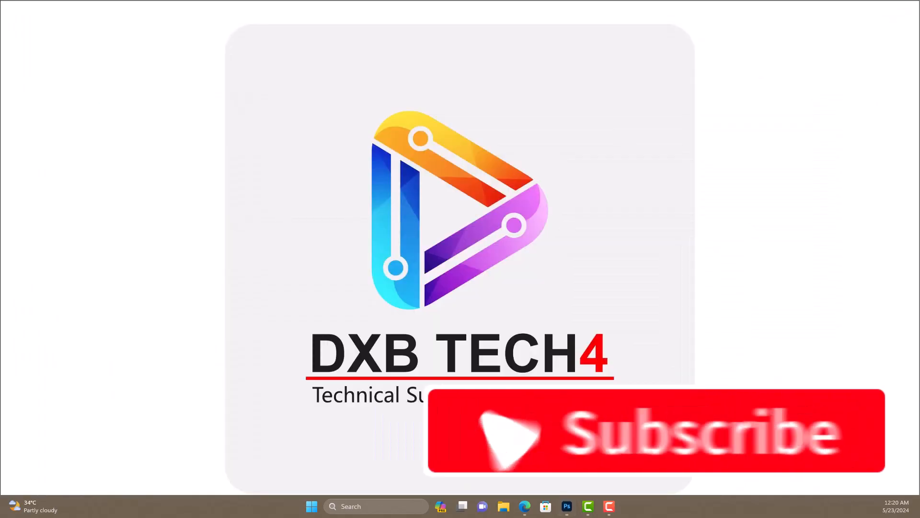